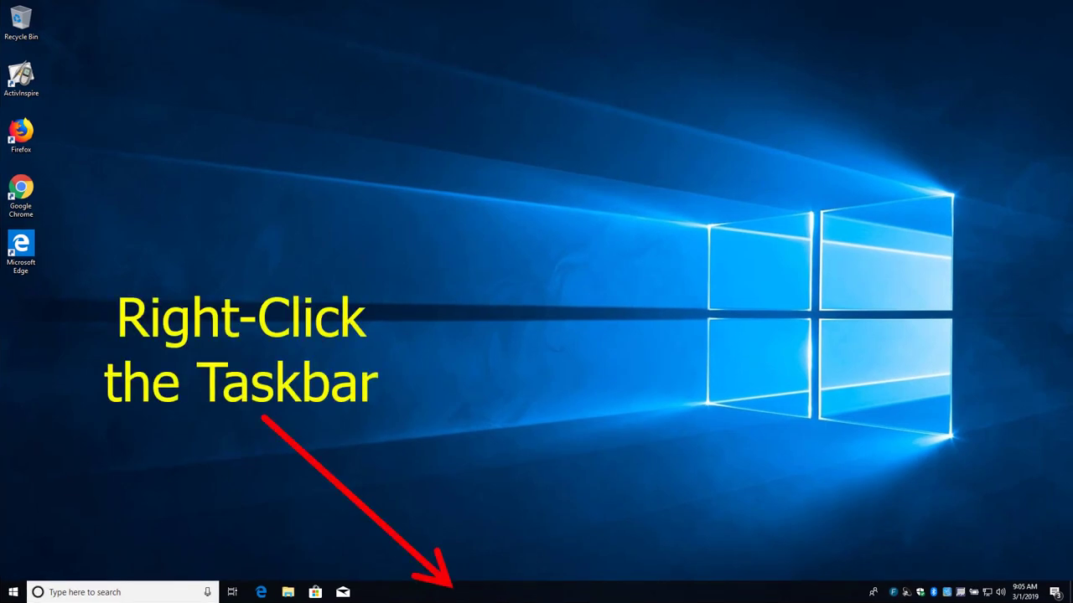
# Hide the Cortana search box from the taskbar.
pyautogui.rightClick(456, 594)
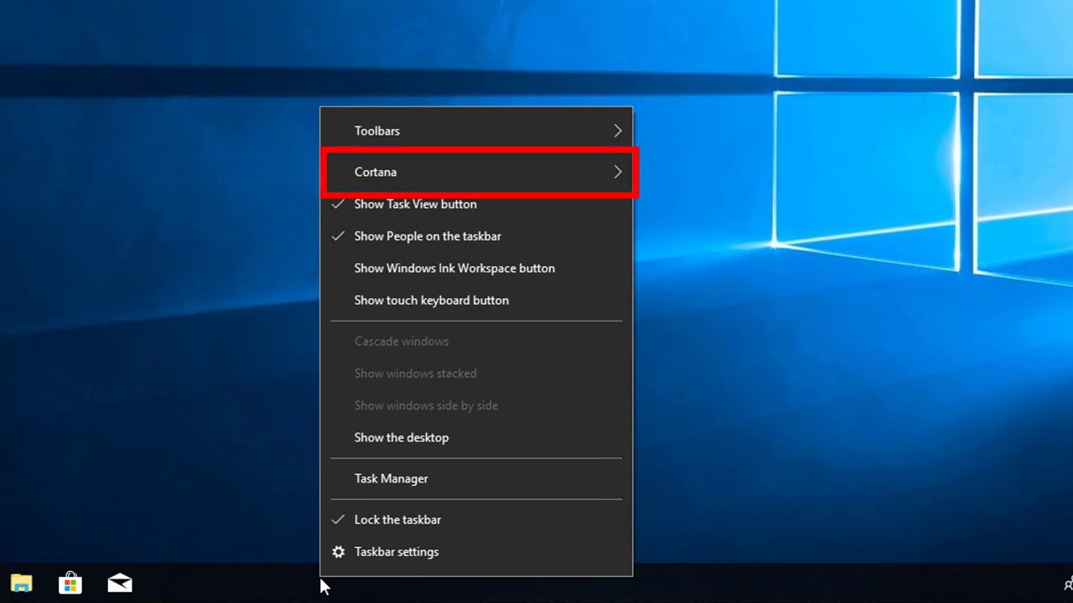
pyautogui.moveTo(503, 172)
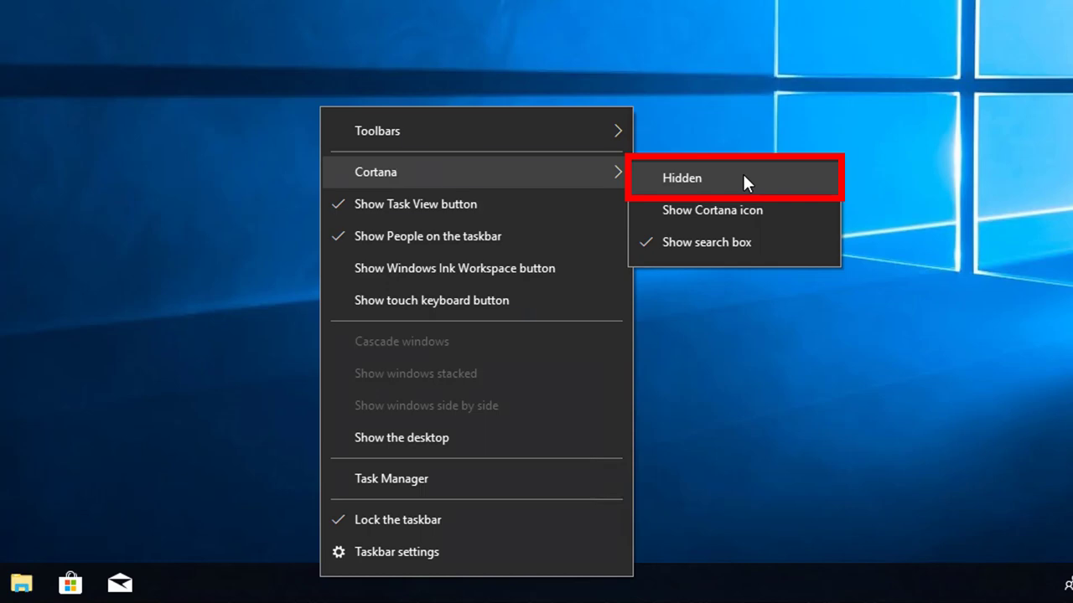
pyautogui.click(743, 176)
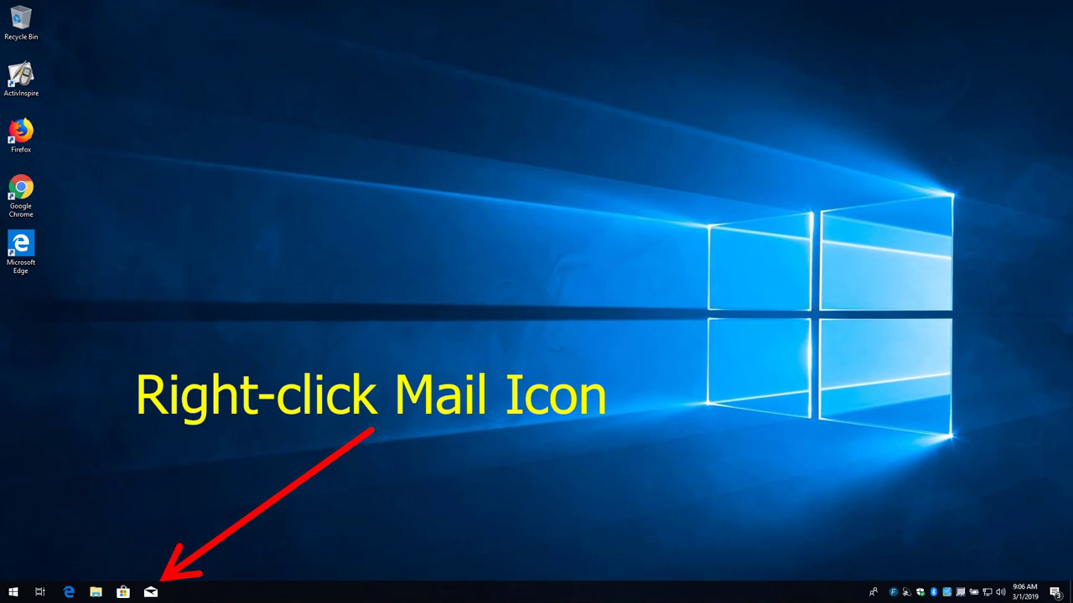
# Unpin Mail and Microsoft Store from the taskbar.
pyautogui.rightClick(151, 593)
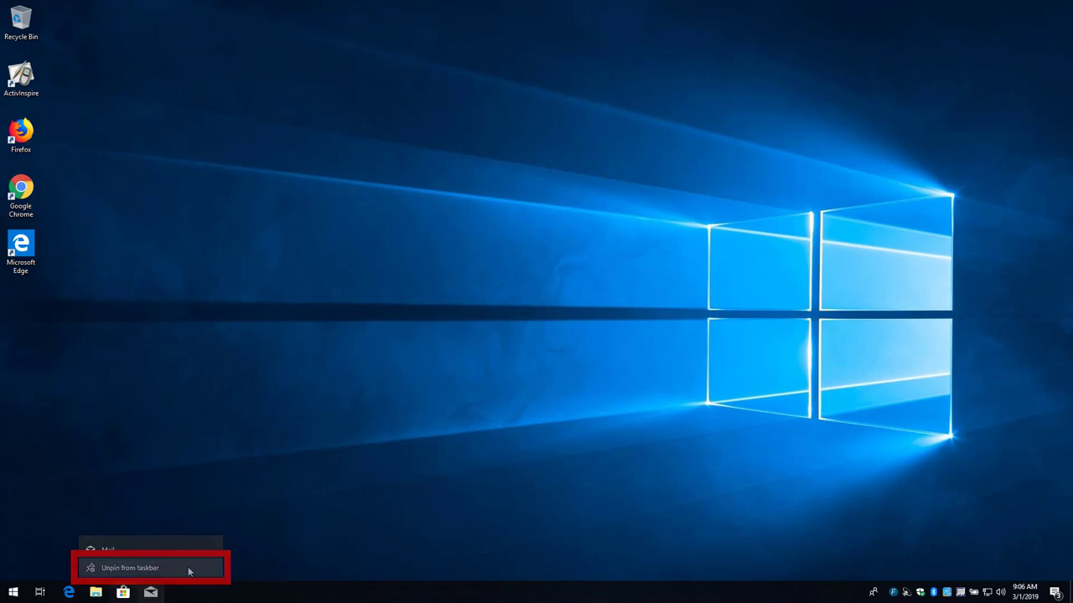
pyautogui.click(188, 570)
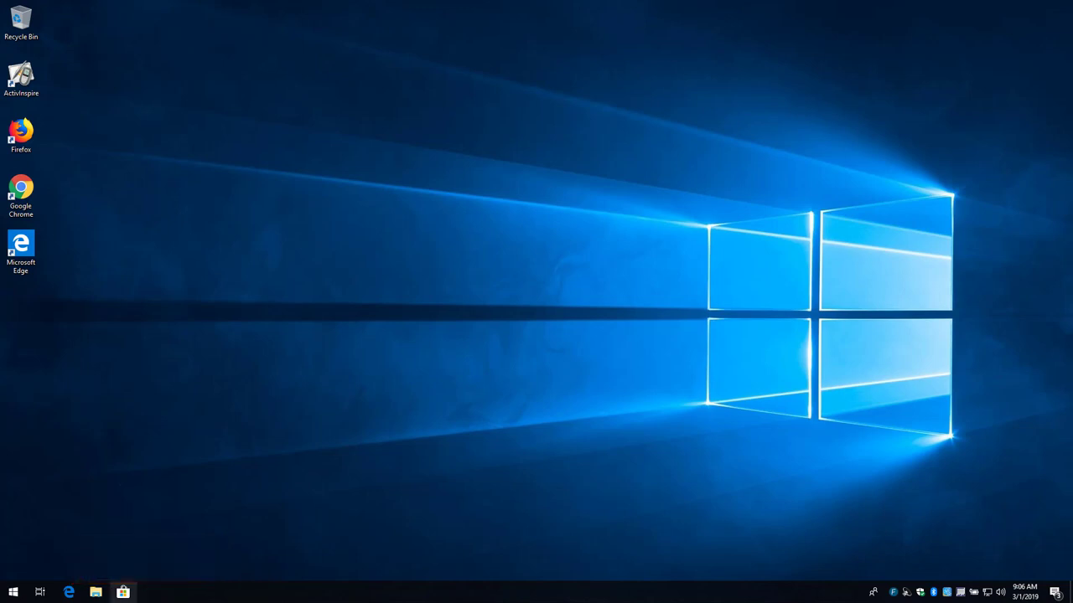
pyautogui.rightClick(123, 592)
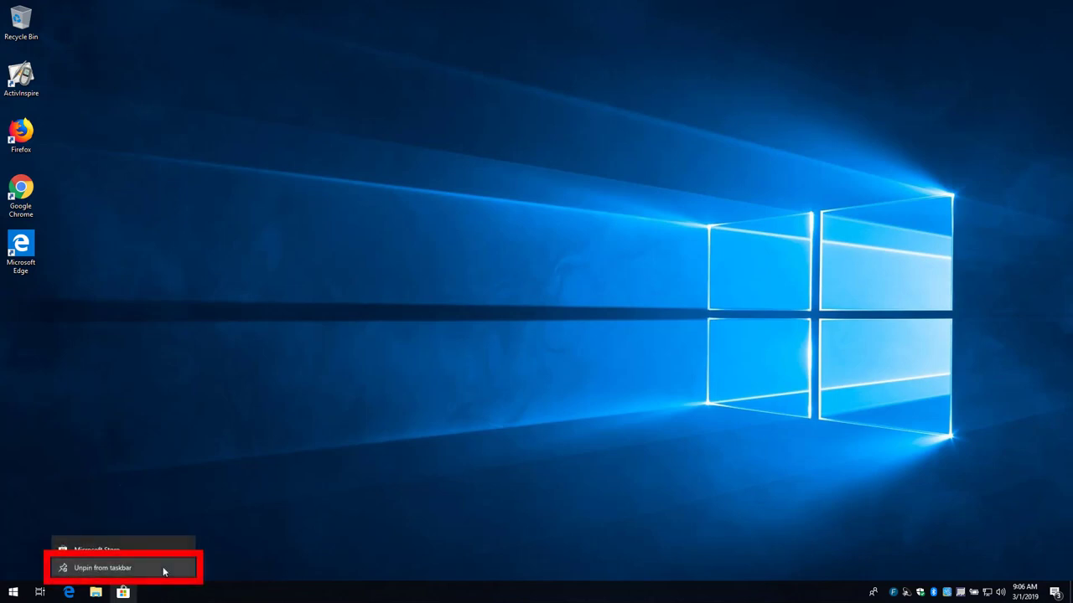
pyautogui.click(164, 570)
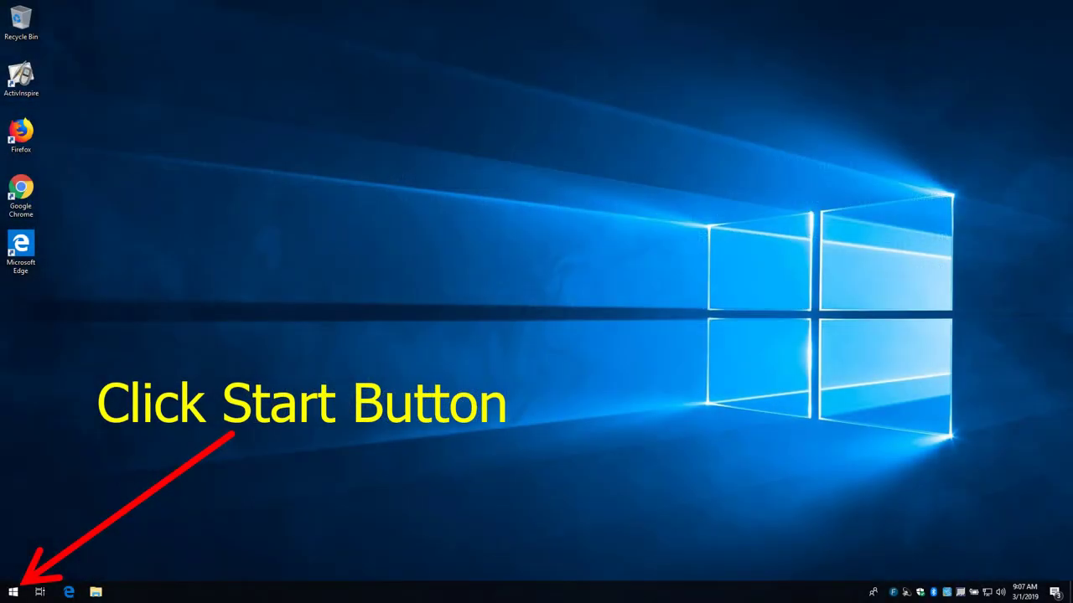
# Unpin the Calendar tile from the Start menu.
pyautogui.press('super')
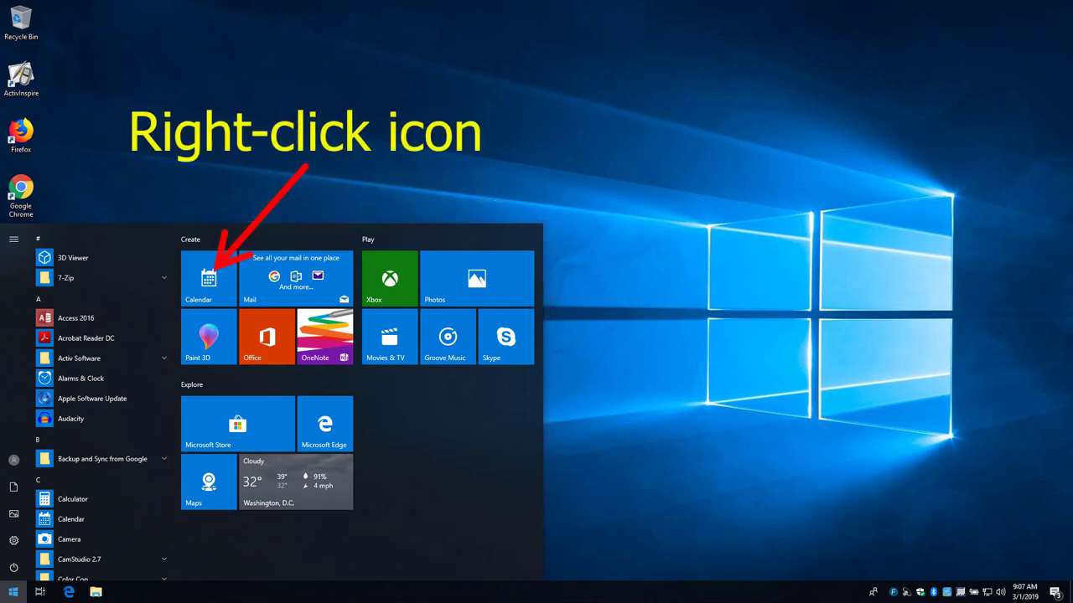
pyautogui.rightClick(225, 292)
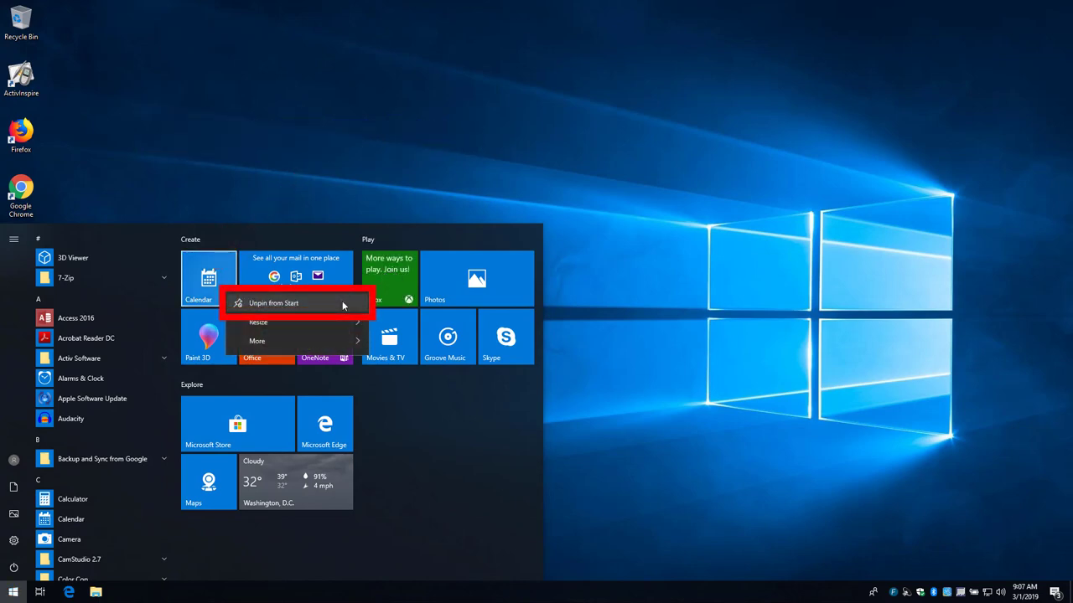
pyautogui.click(343, 305)
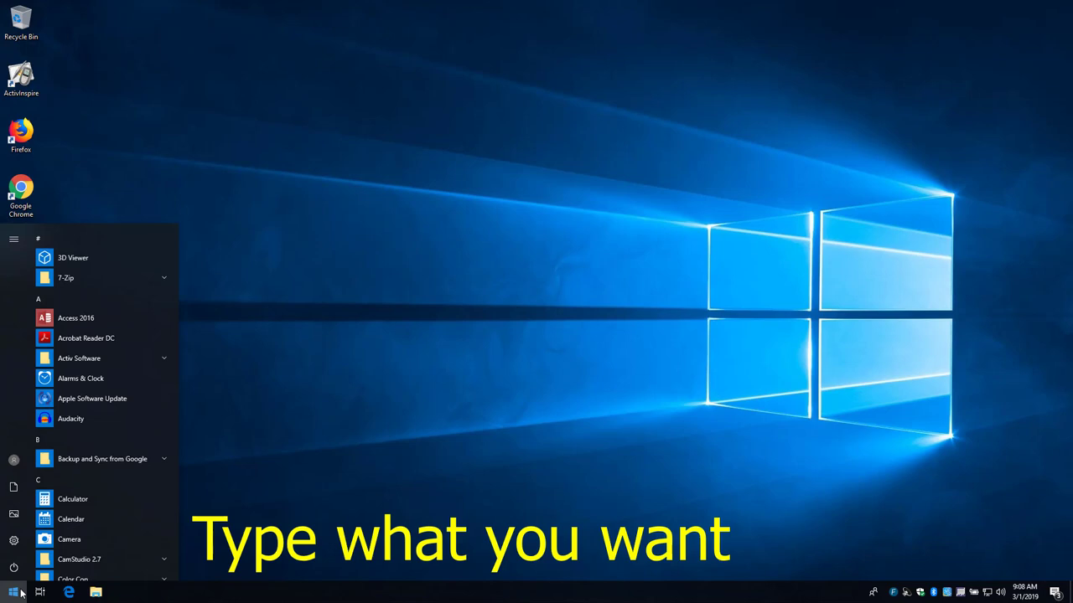
# Search for "chro" and pin Google Chrome to Start.
pyautogui.write('chro')
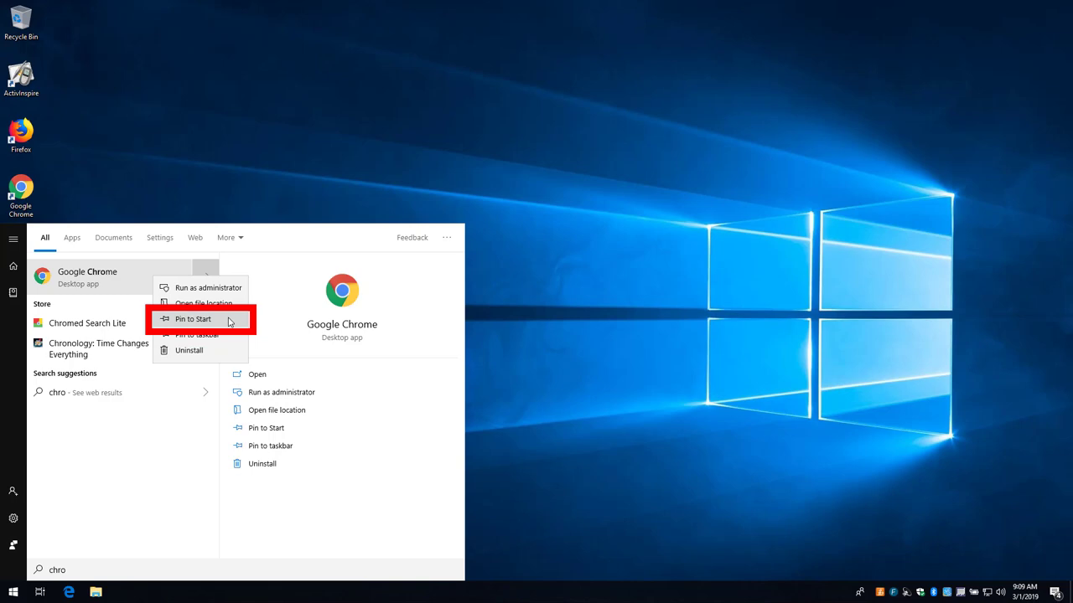
pyautogui.click(230, 322)
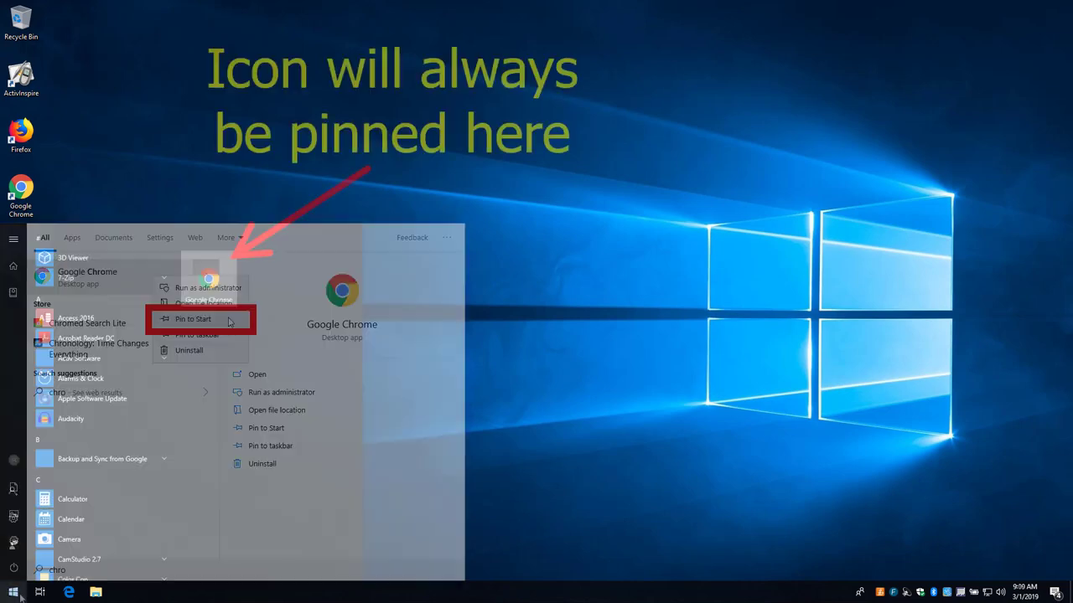
pyautogui.click(13, 592)
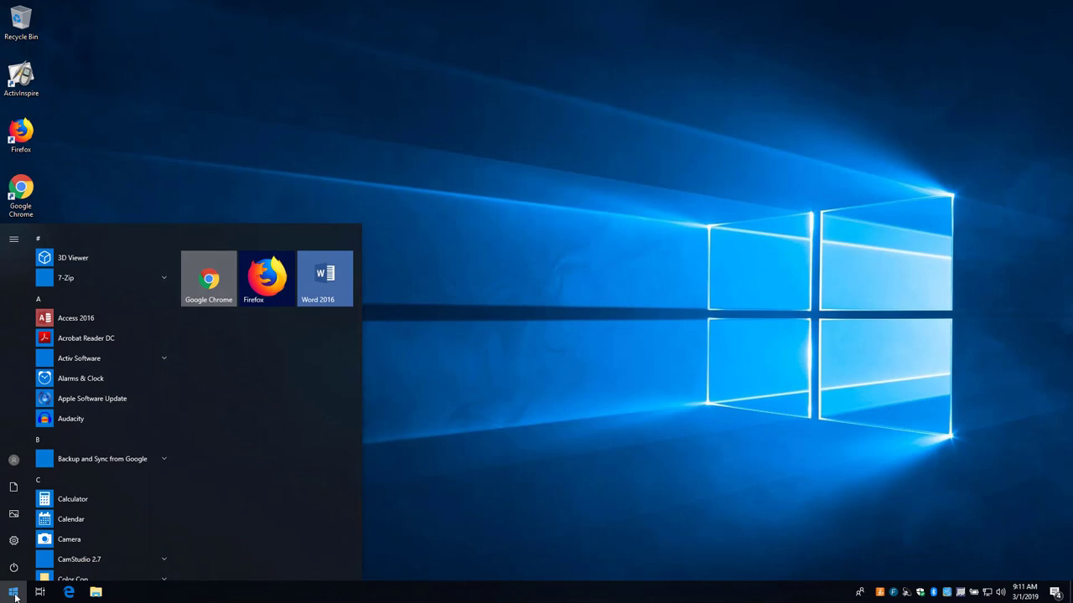
# Search for "intern" and "ed" in turn to pin Internet Explorer and Microsoft Edge to Start.
pyautogui.write('intern')
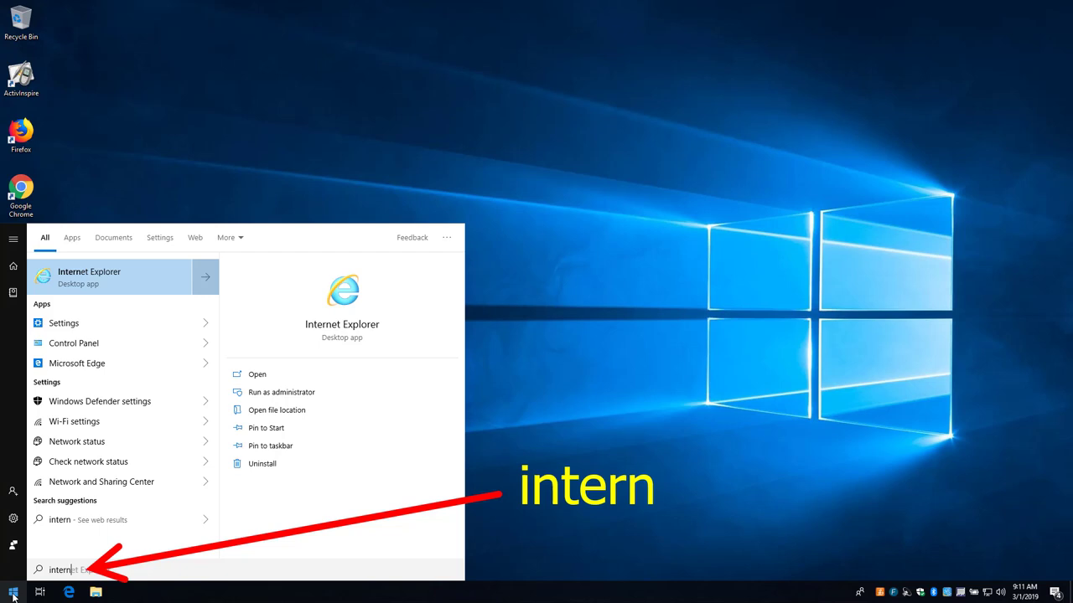
pyautogui.press('BackSpace')
pyautogui.press('BackSpace')
pyautogui.press('BackSpace')
pyautogui.press('BackSpace')
pyautogui.press('BackSpace')
pyautogui.press('BackSpace')
pyautogui.write('ed')
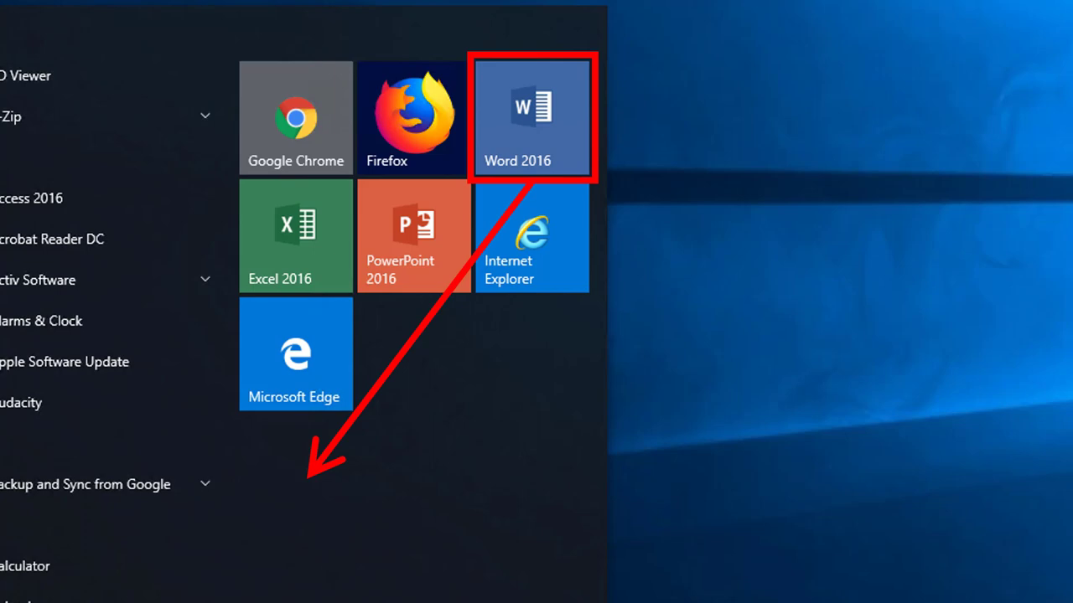
# Move the Word 2016 tile below the Microsoft Edge tile into a new, separate group in Start.
pyautogui.moveTo(532, 118); pyautogui.dragTo(290, 505)
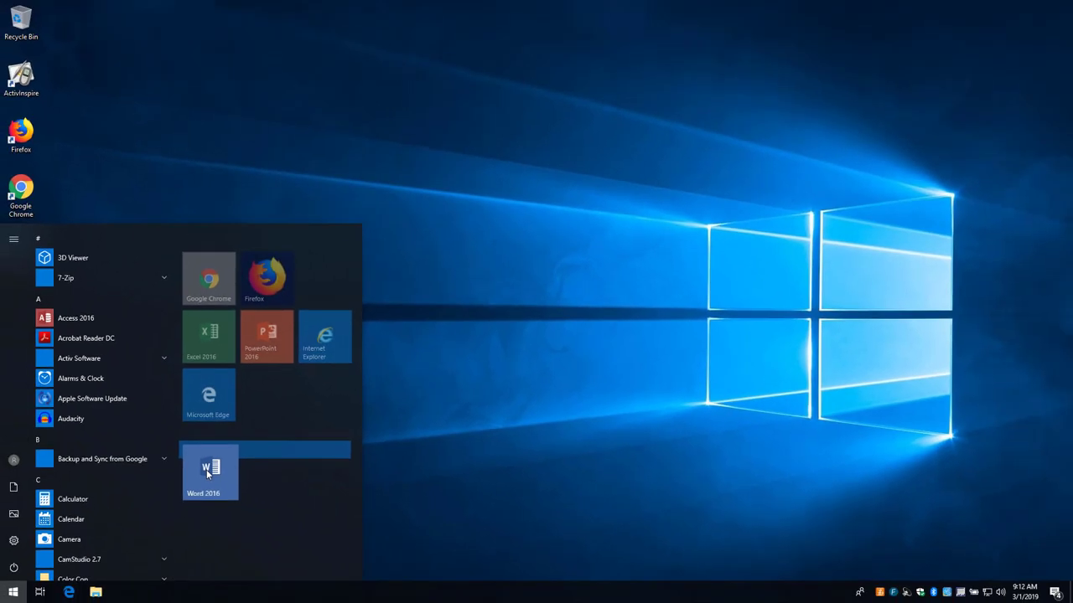
pyautogui.moveTo(208, 474); pyautogui.dragTo(208, 472)
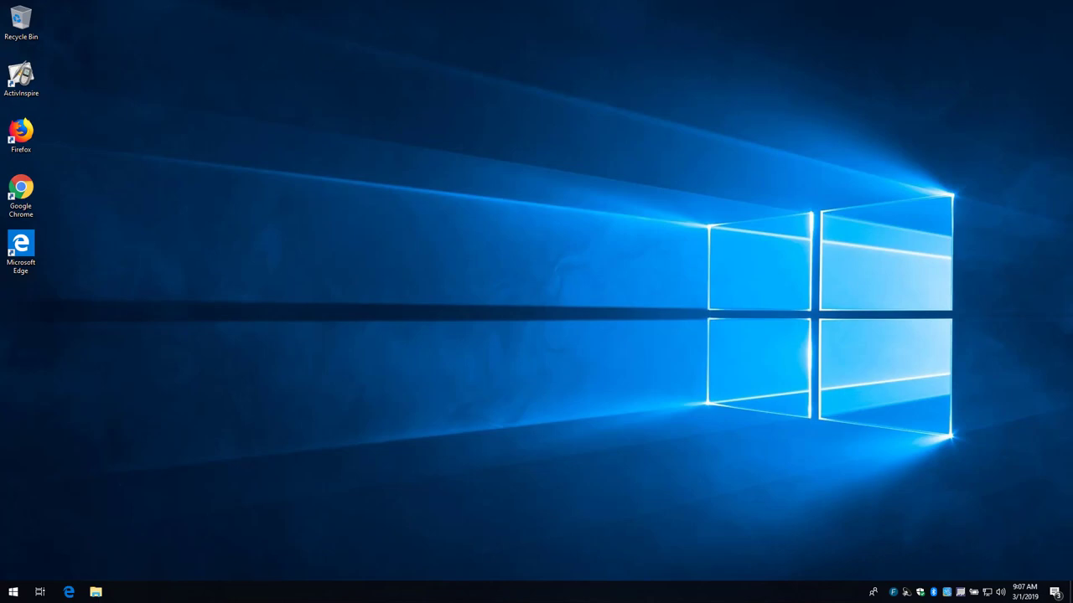
# Show the desktop in place of the open Google Docs browser window.
pyautogui.press('super+d')
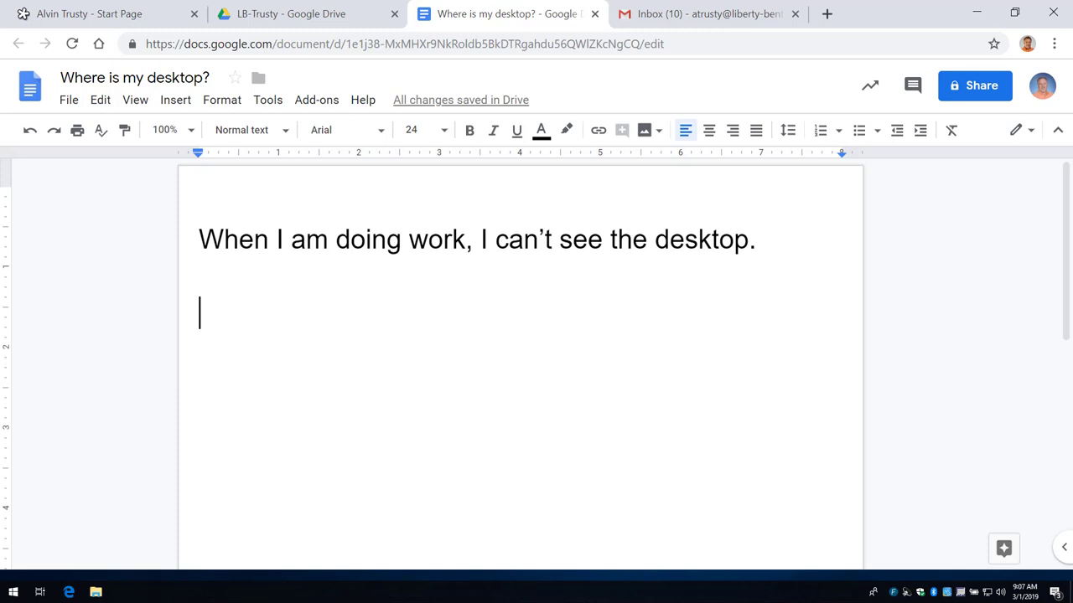
pyautogui.press('super')
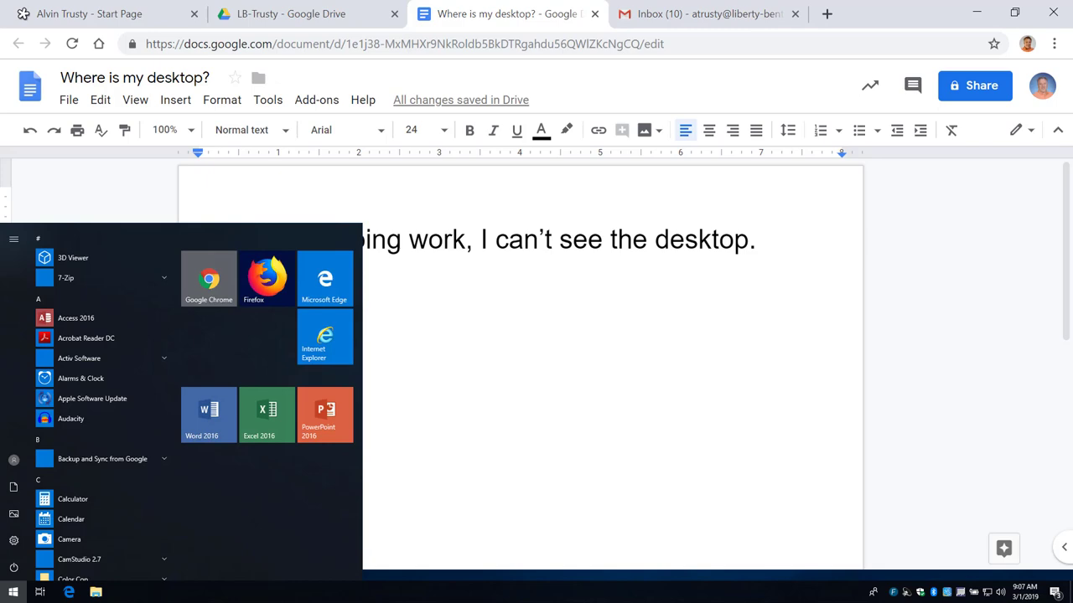
pyautogui.press('super+d')
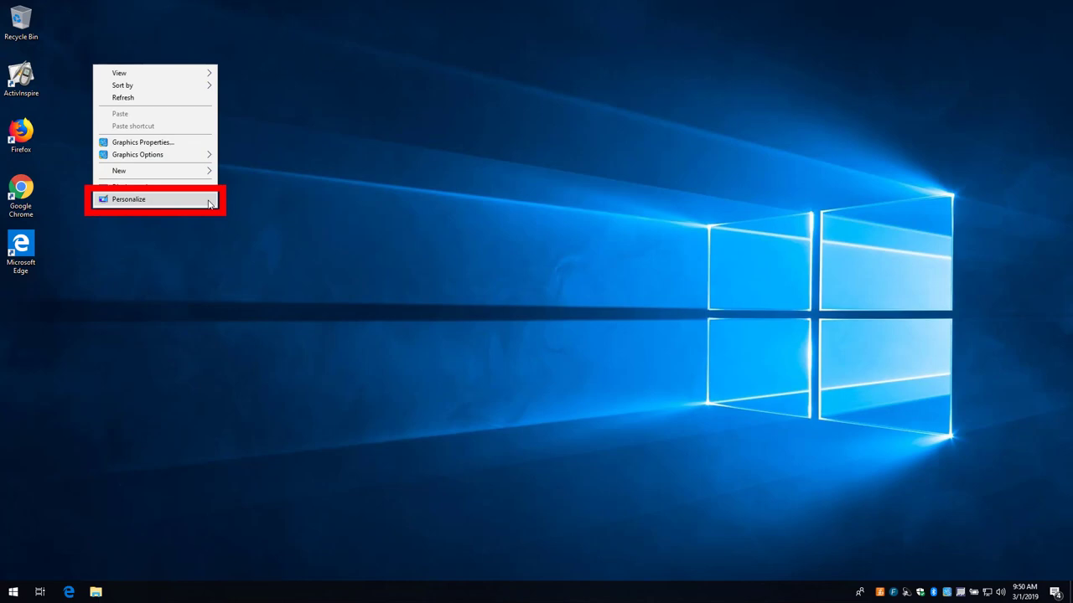
# Open the desktop personalization settings and set the background type to Solid color.
pyautogui.click(209, 202)
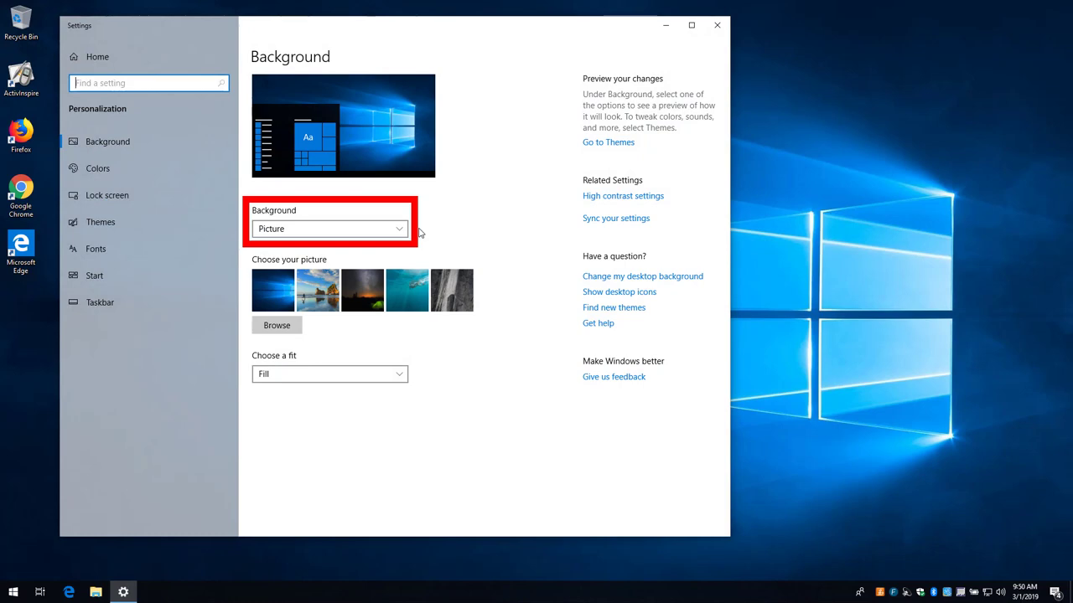
pyautogui.click(398, 230)
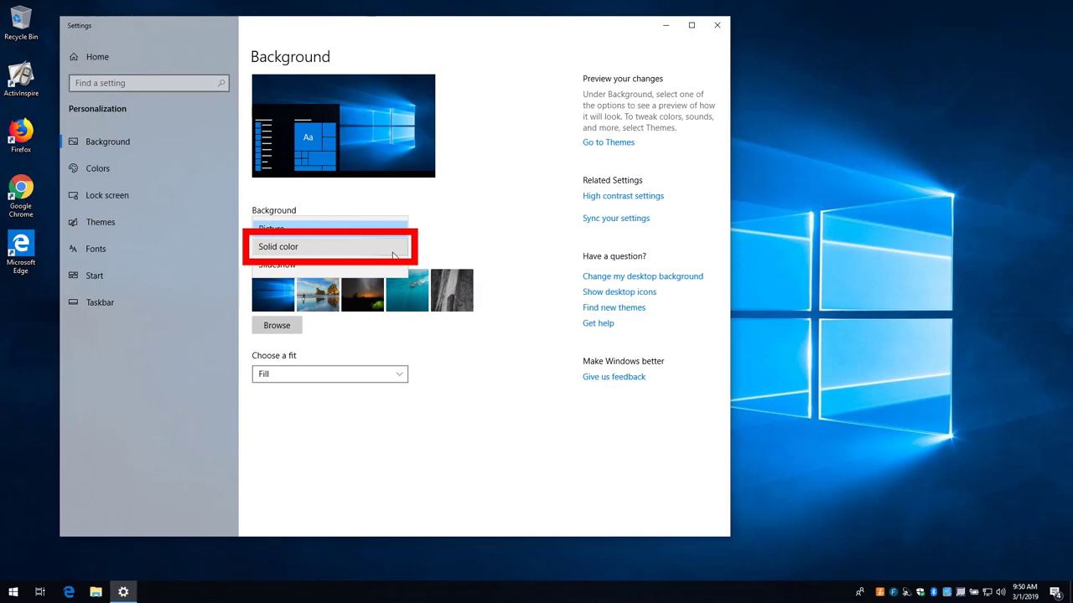
pyautogui.click(393, 255)
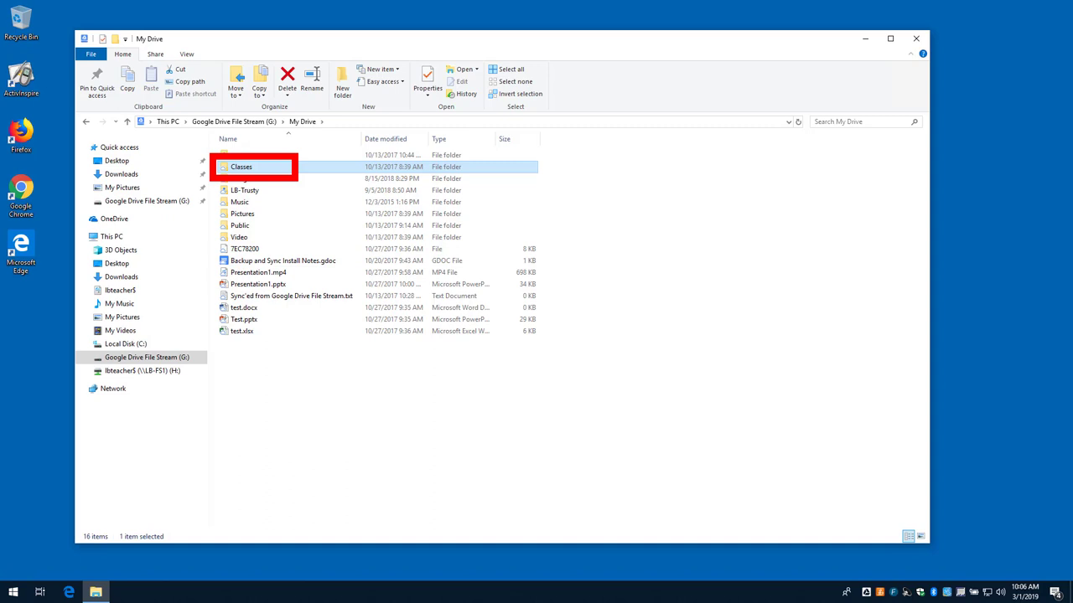
# Pin the Classes folder from My Drive to Quick access below Desktop, and open it from there.
pyautogui.moveTo(241, 167); pyautogui.dragTo(161, 173)
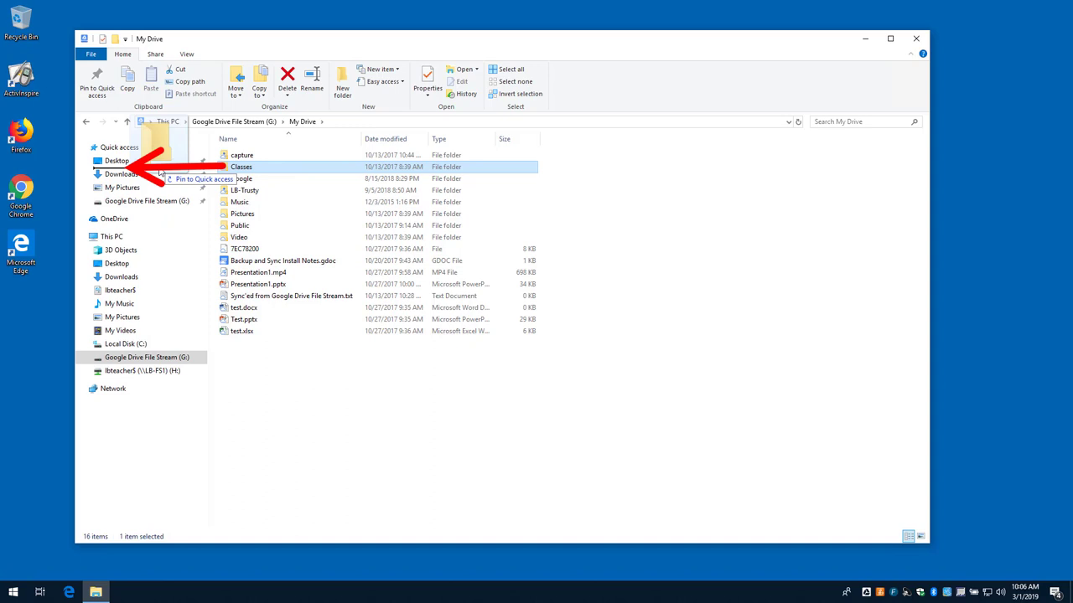
pyautogui.moveTo(161, 173); pyautogui.dragTo(158, 179)
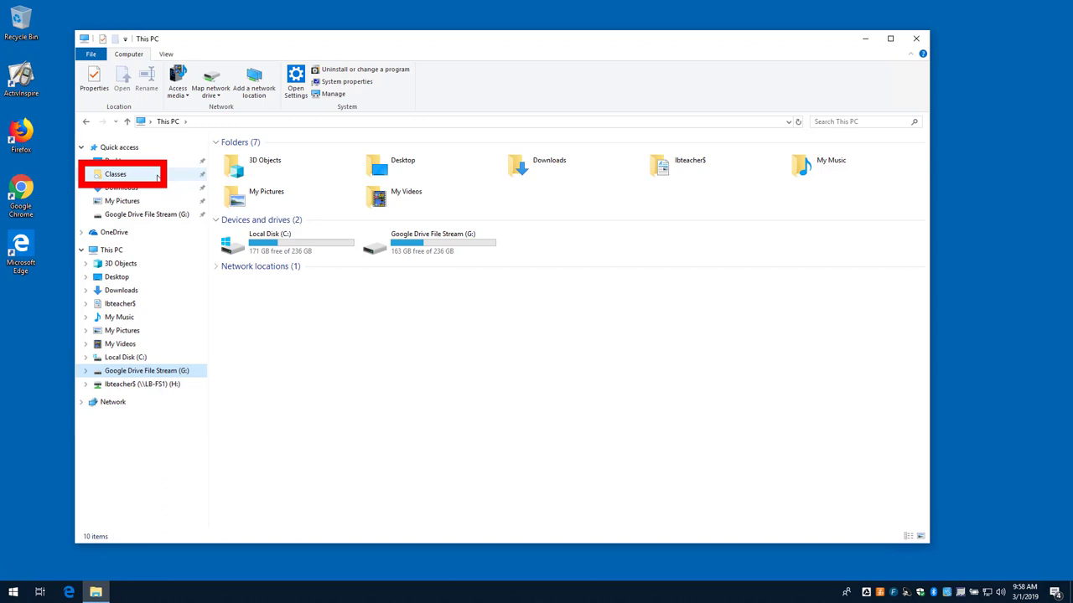
pyautogui.click(157, 177)
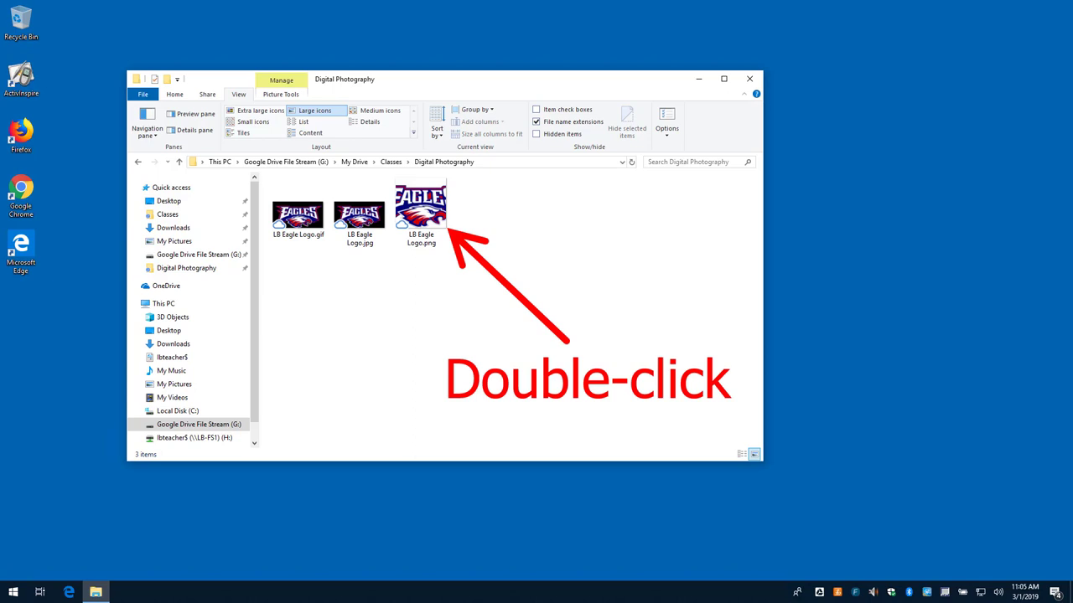
# Open LB Eagle Logo.png and choose IrfanView 64-bit as the app always used for .png files.
pyautogui.doubleClick(420, 214)
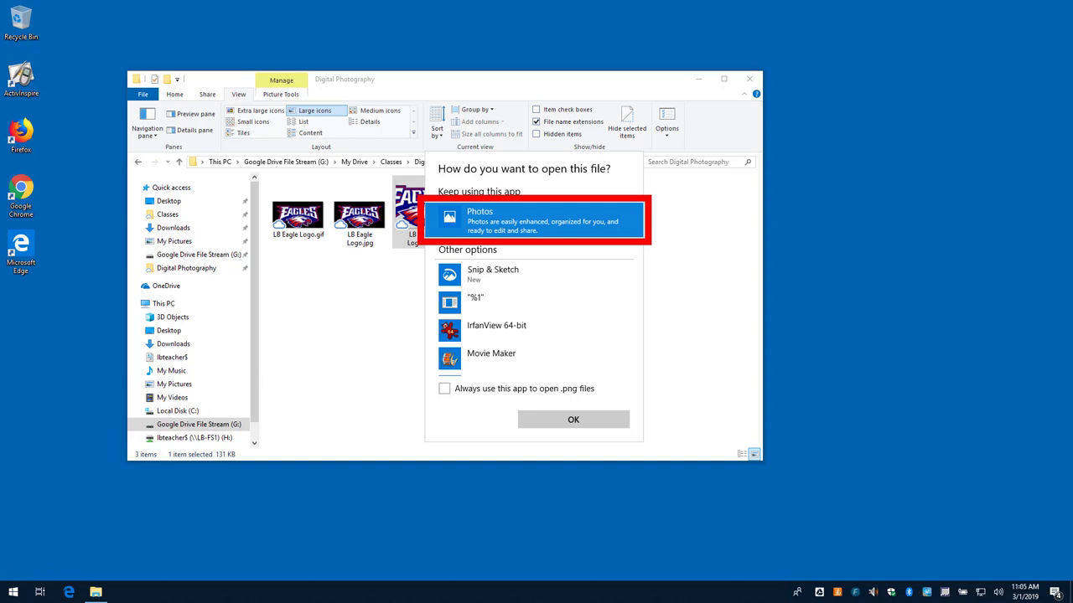
pyautogui.click(496, 326)
pyautogui.click(444, 389)
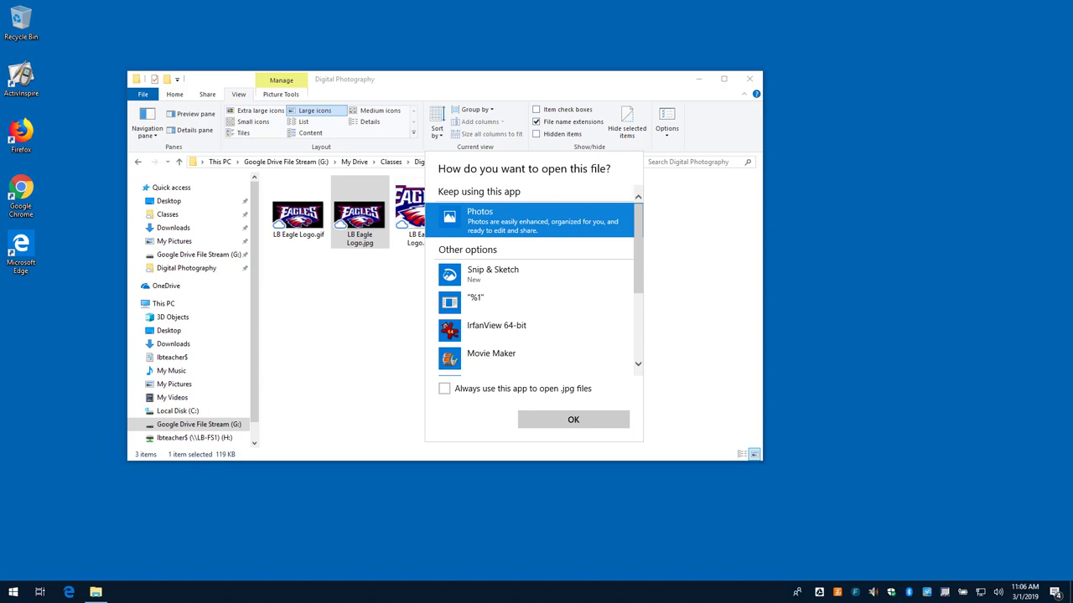
# Choose IrfanView 64-bit as the app always used for .jpg files and confirm it for LB Eagle Logo.jpg.
pyautogui.click(497, 331)
pyautogui.click(444, 389)
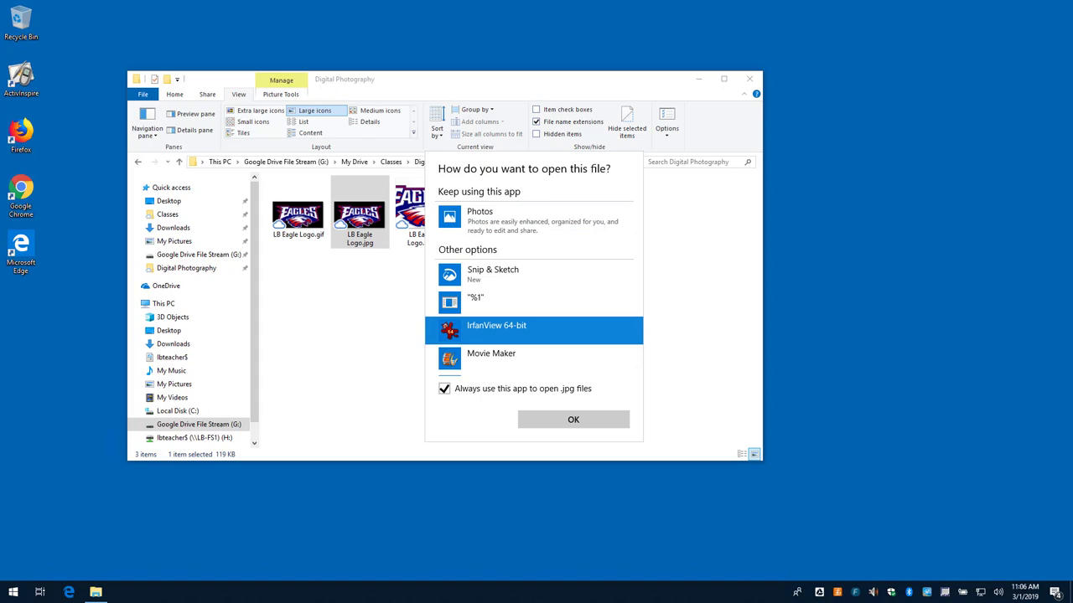
pyautogui.press('Return')
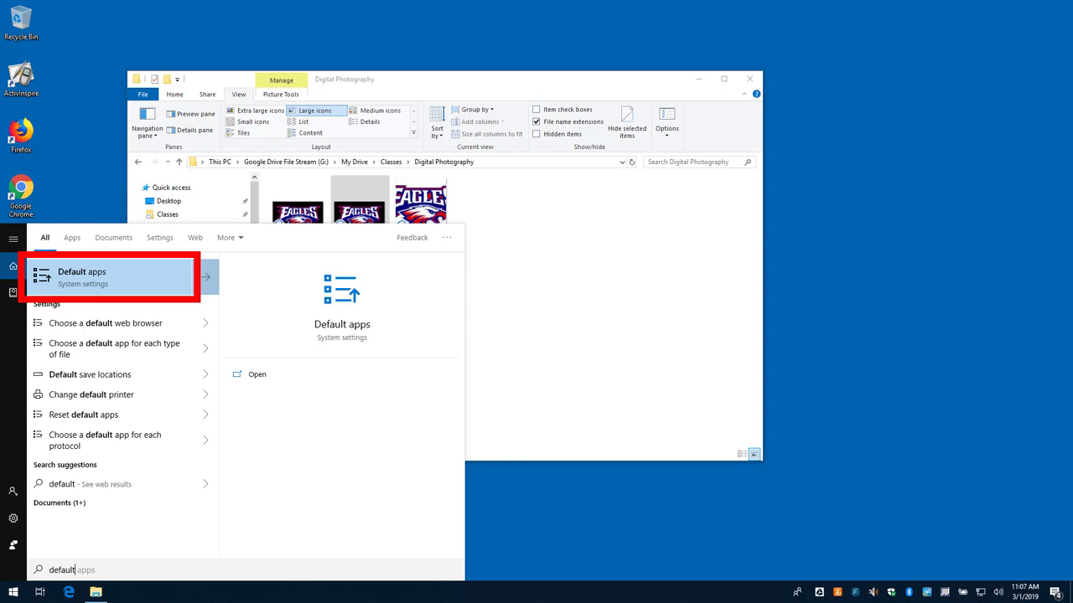
# Open the Default apps settings and set the photo viewer to IrfanView 64-bit.
pyautogui.press('Return')
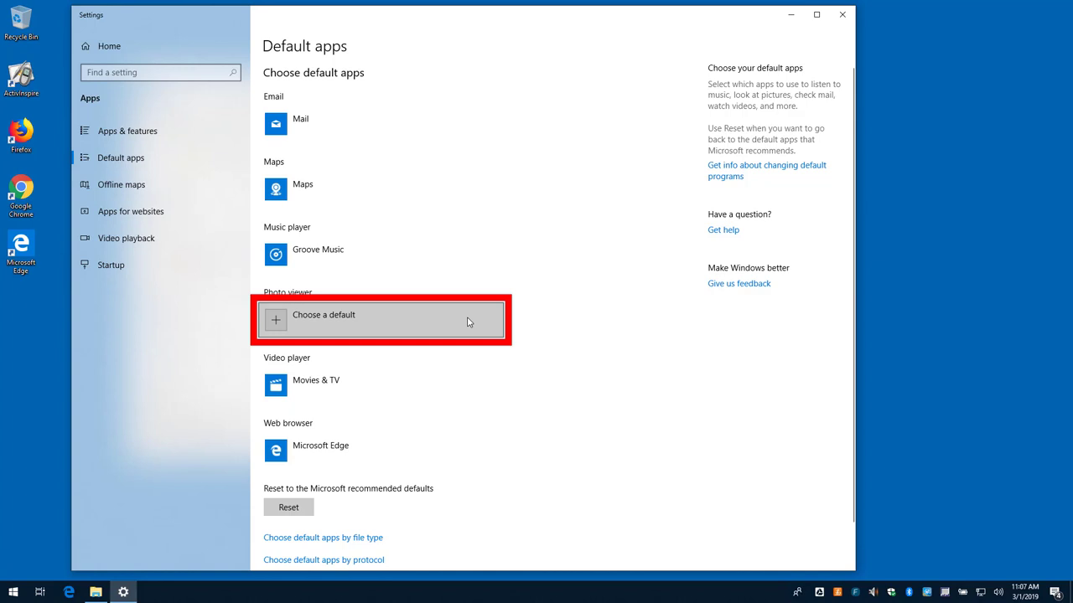
pyautogui.click(468, 322)
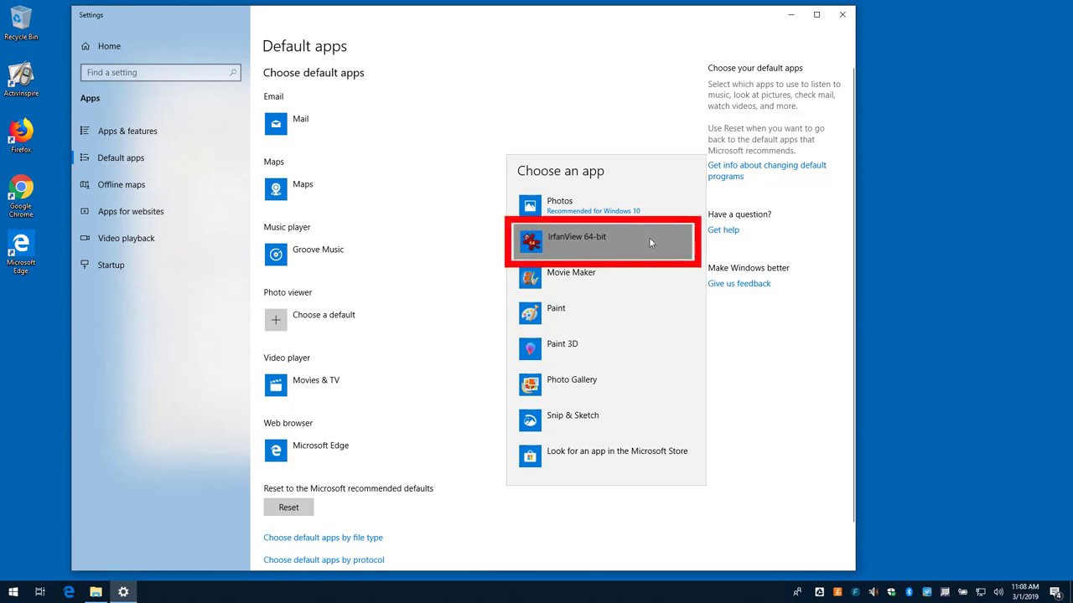
pyautogui.click(649, 240)
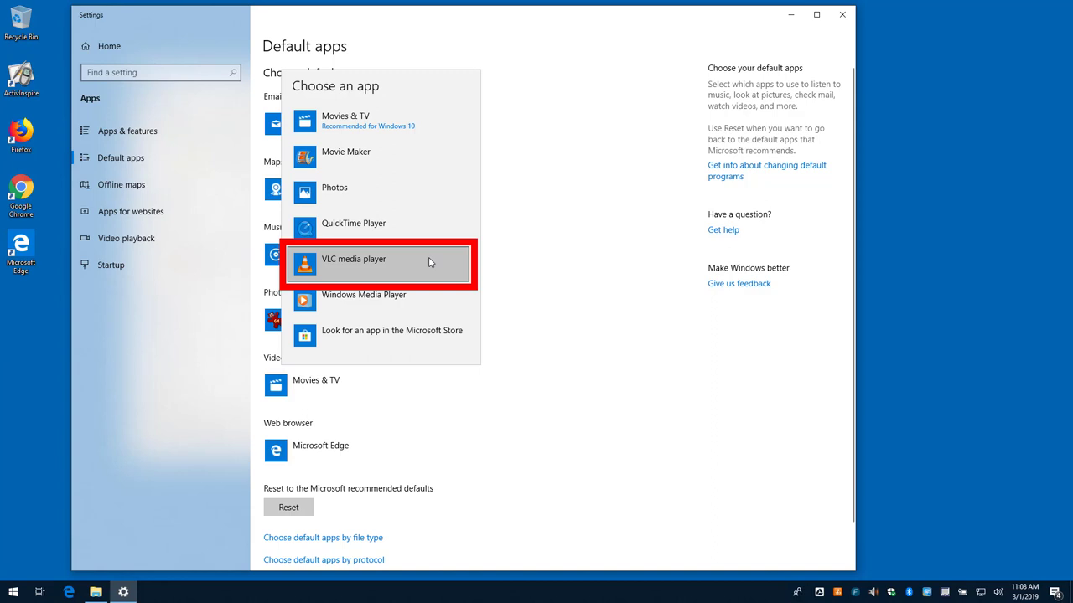
# Set the default video player to VLC media player and the default web browser to Google Chrome, declining the Microsoft Edge suggestion.
pyautogui.click(428, 262)
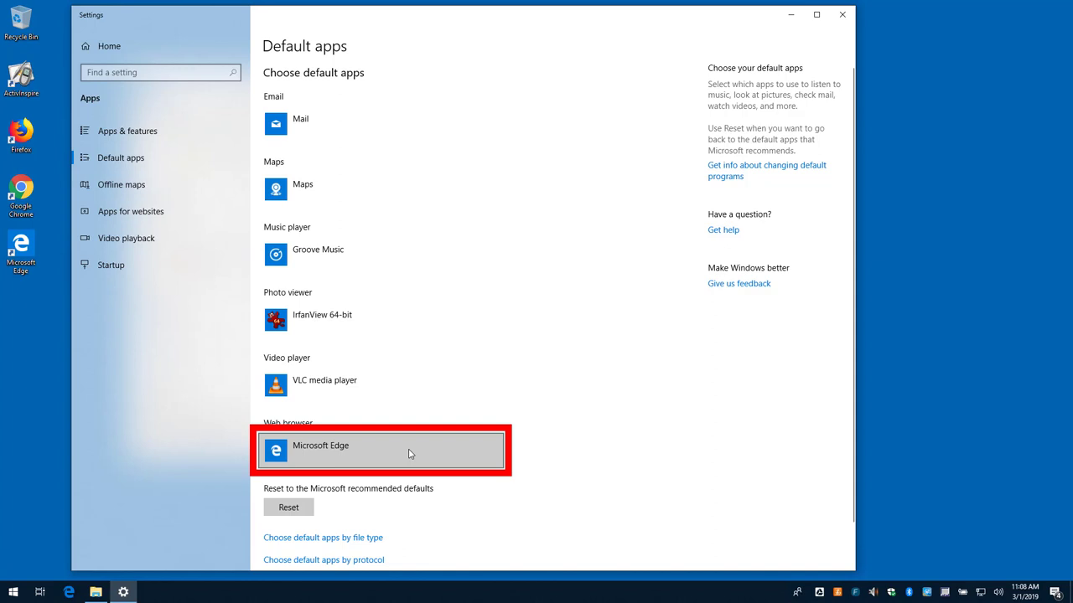
pyautogui.click(409, 455)
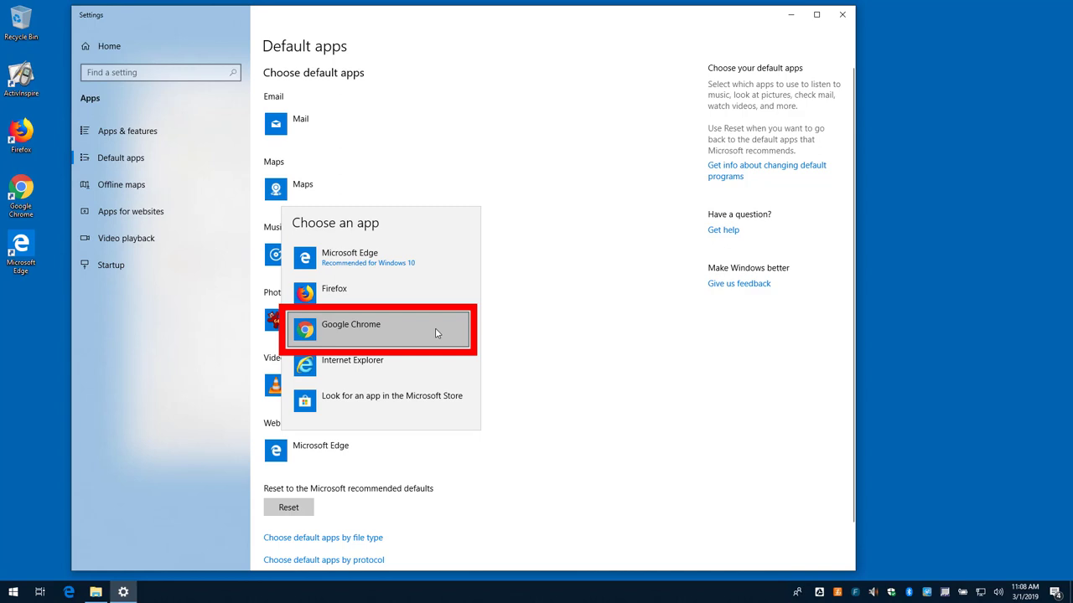
pyautogui.click(436, 333)
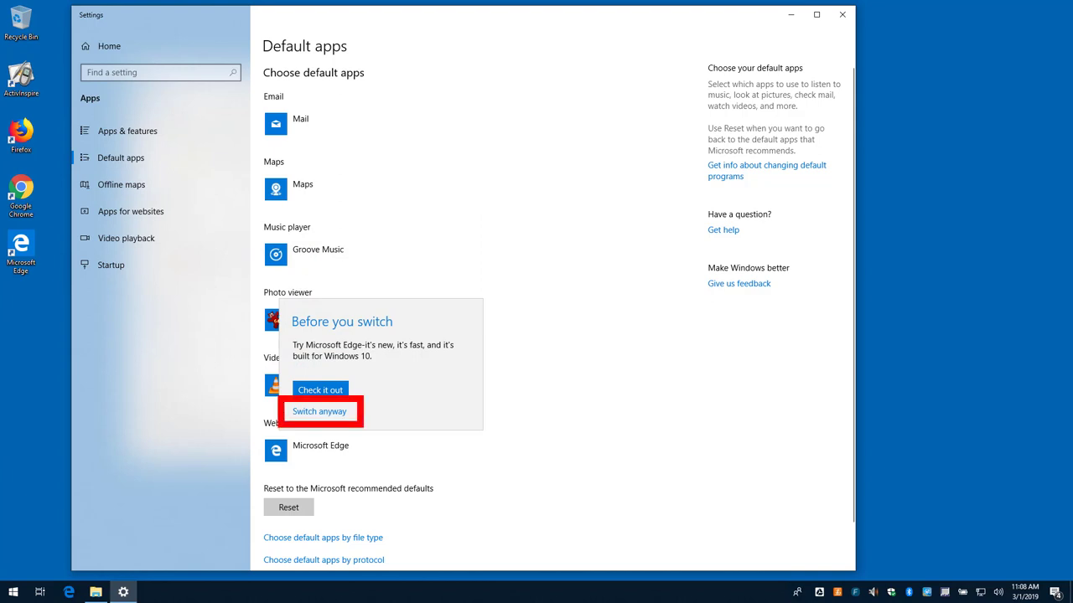
pyautogui.click(319, 412)
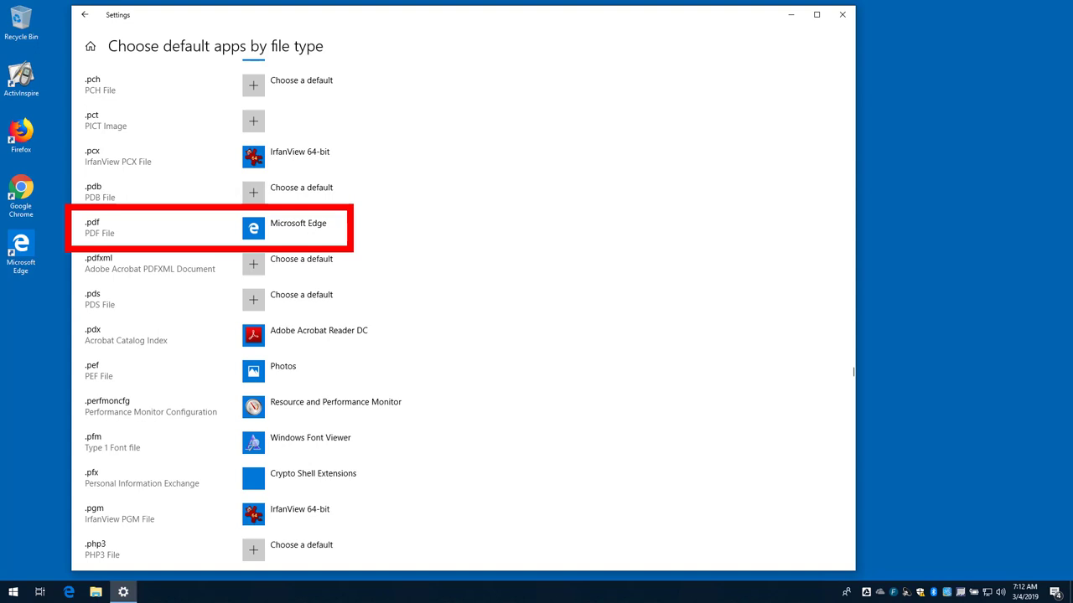
# In the default apps by file type, set the app for .pdf files to Adobe Acrobat Reader DC.
pyautogui.click(383, 232)
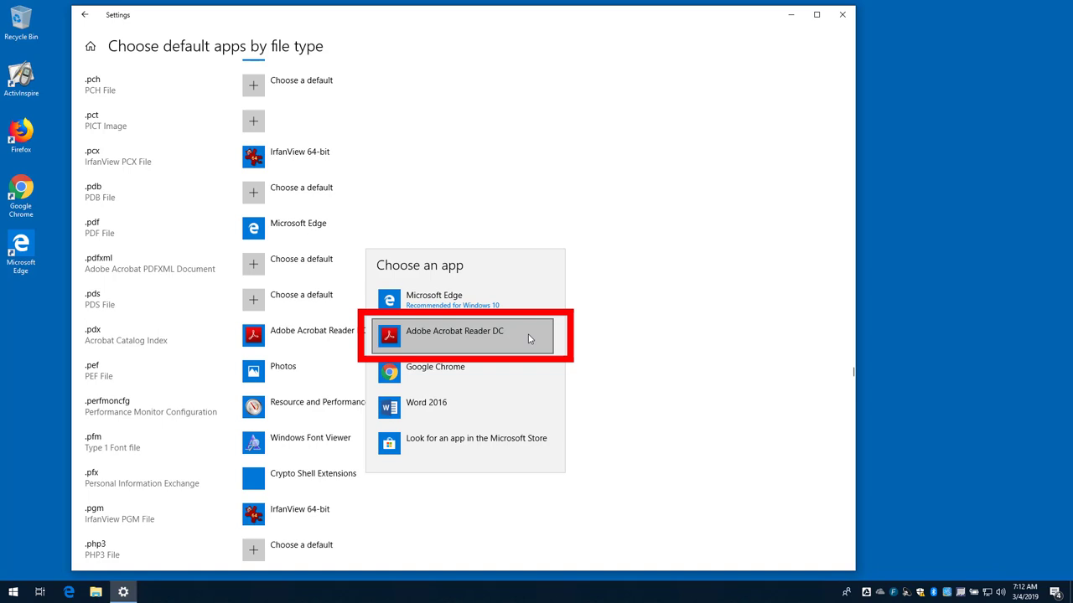
pyautogui.click(529, 339)
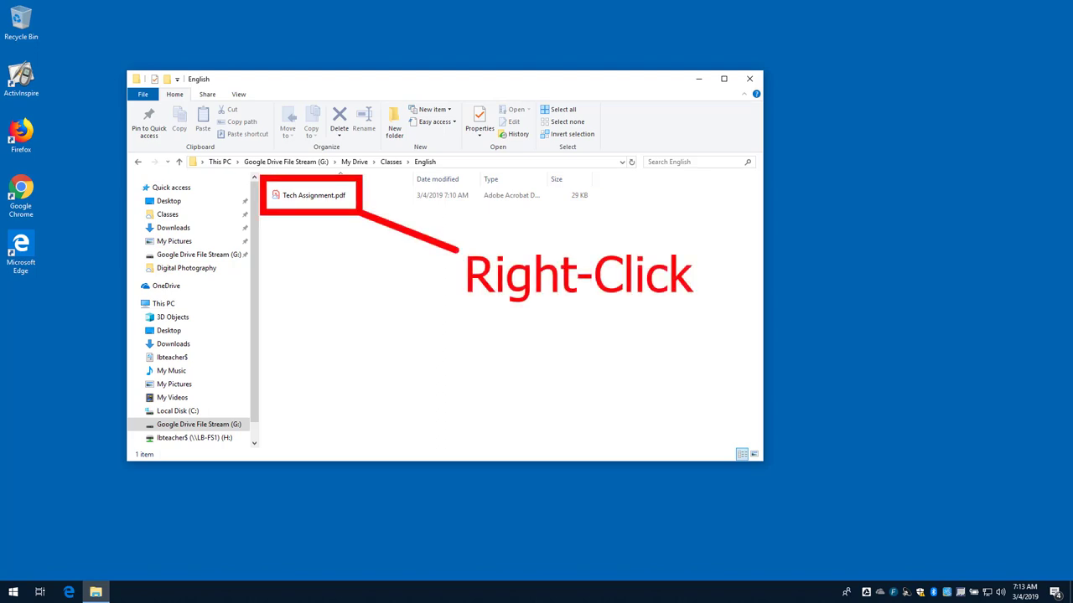
# Bring up the choice of another app for opening Tech Assignment.pdf in the English folder.
pyautogui.rightClick(338, 198)
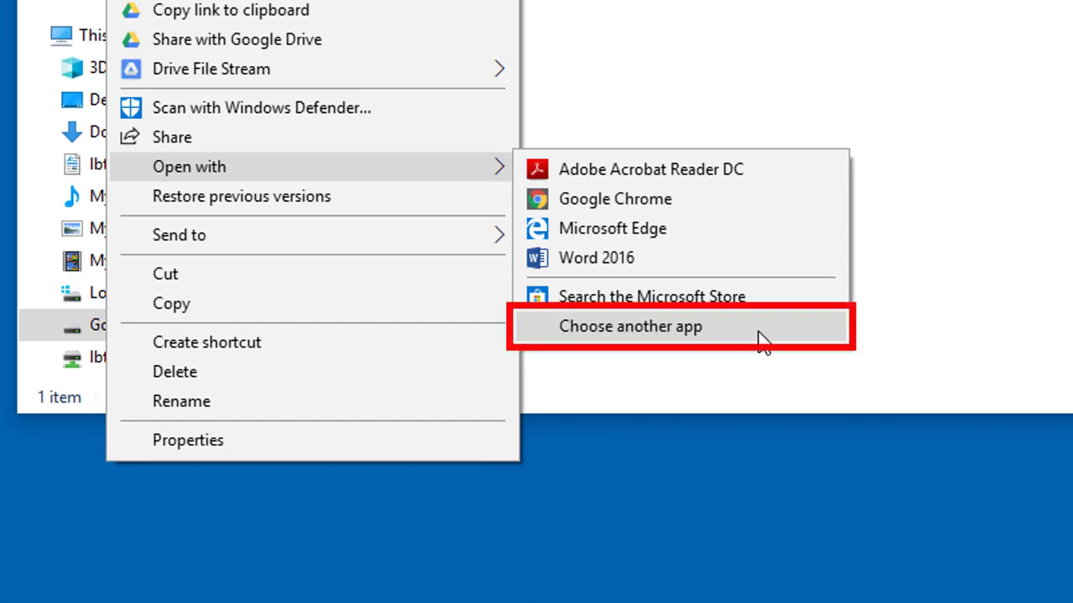
pyautogui.click(761, 339)
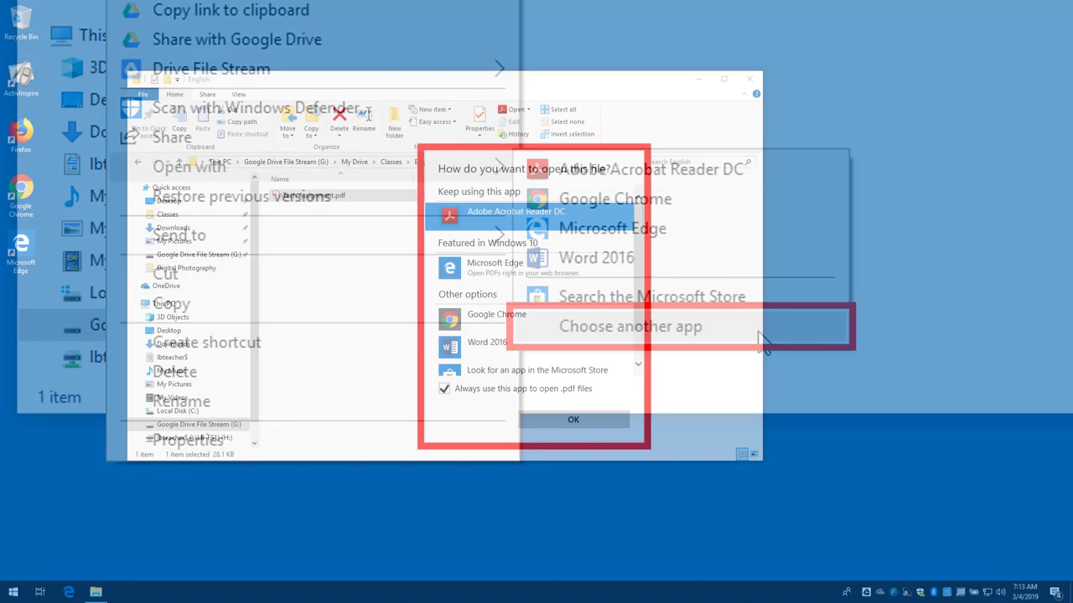